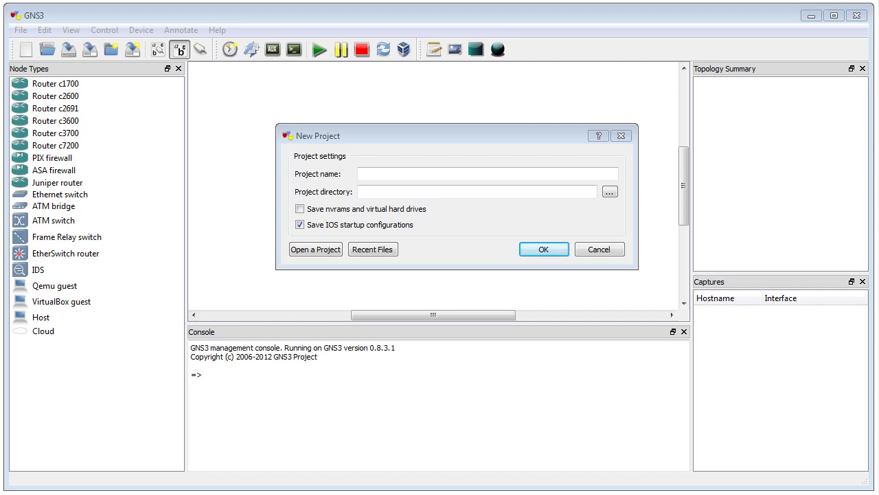
Open projects\test1\topology.net as an existing project, which fails with a Dynamips UDP NIO error.
{"action": "left_click", "coordinate": [305, 250]}
{"action": "double_click", "coordinate": [416, 158]}
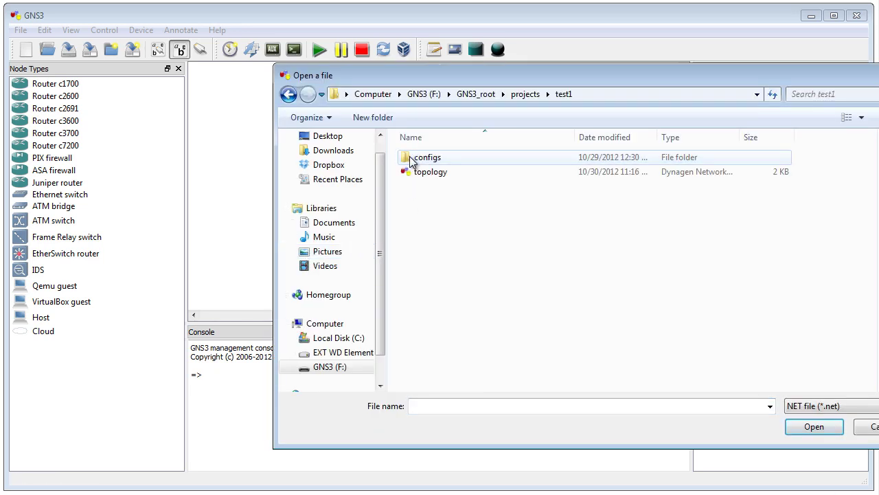
{"action": "left_click", "coordinate": [427, 174]}
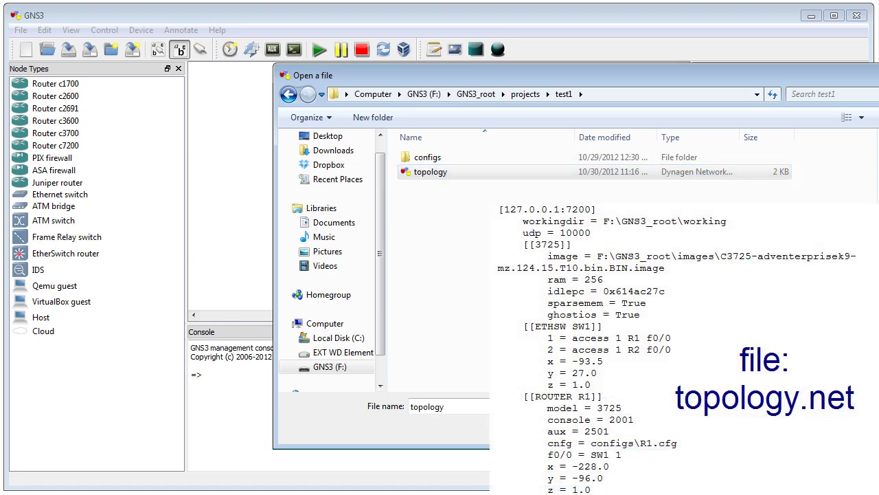
{"action": "left_click", "coordinate": [817, 425]}
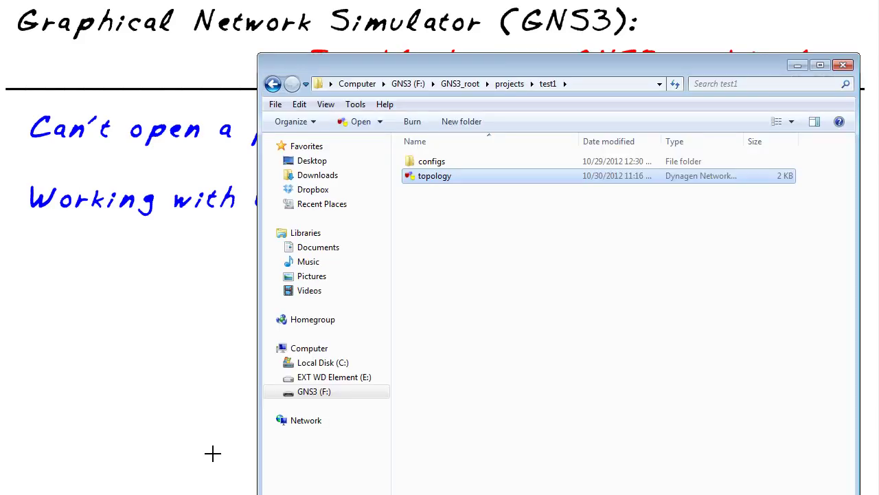
Open test1's topology file in WordPad with Edit Network File from its context menu.
{"action": "mouse_move", "coordinate": [440, 183]}
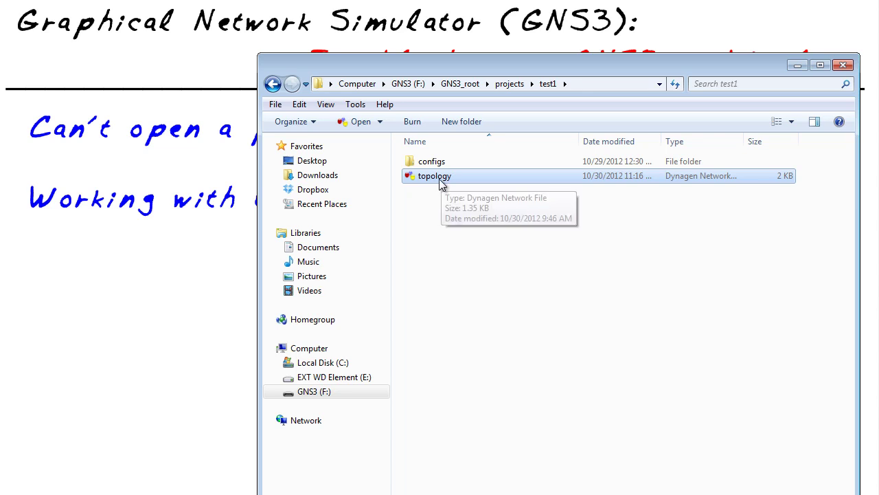
{"action": "right_click", "coordinate": [440, 183]}
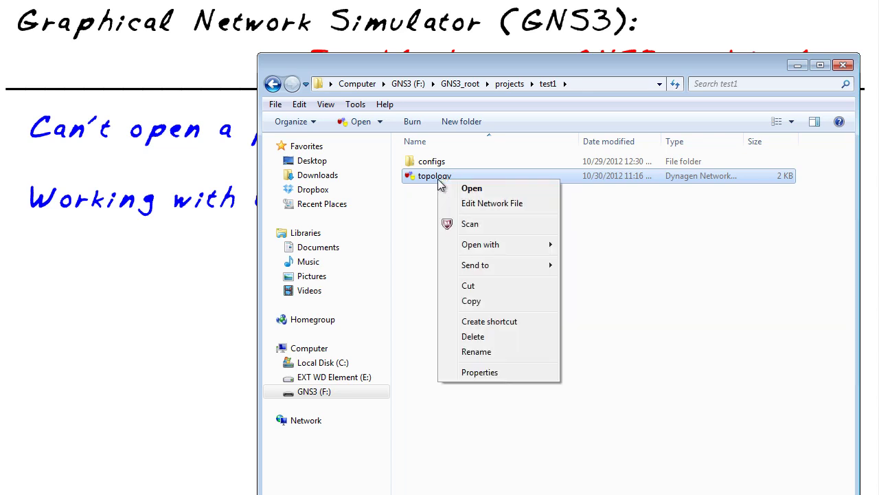
{"action": "left_click", "coordinate": [480, 207]}
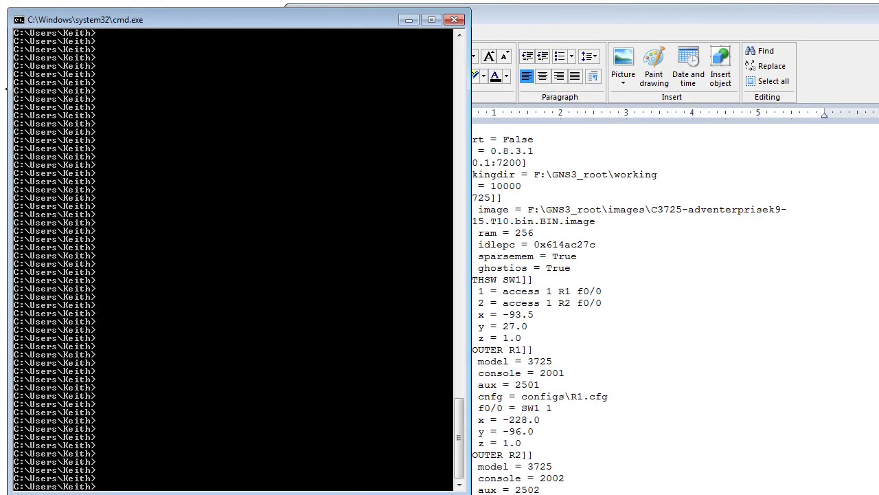
Place the topology document beside the command prompt and run netstat /? to show its options.
{"action": "left_click_drag", "start_coordinate": [644, 22], "coordinate": [832, 21]}
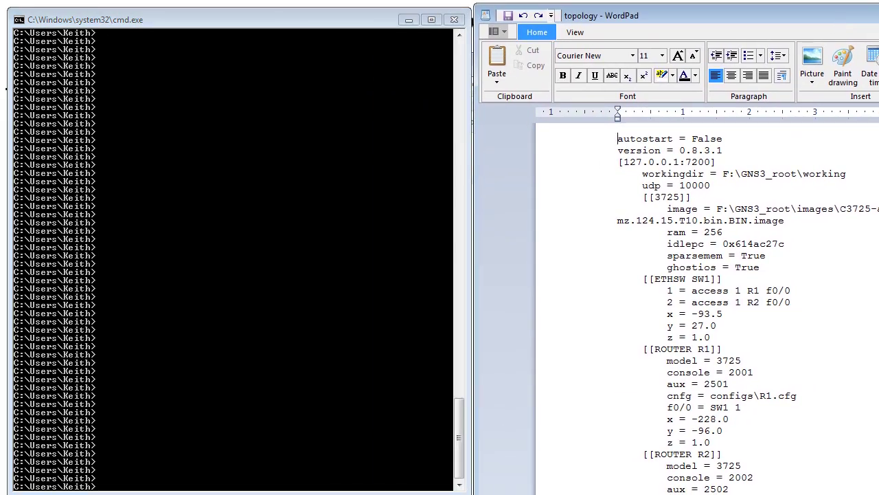
{"action": "left_click", "coordinate": [268, 239]}
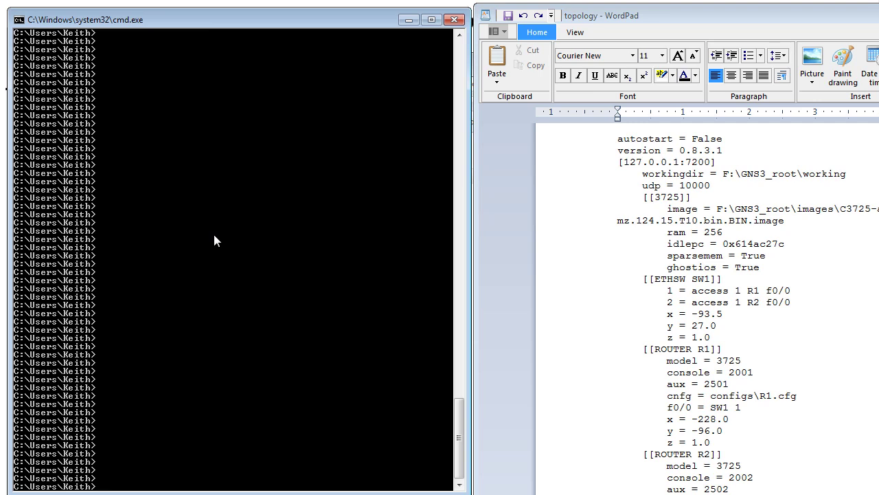
{"action": "type", "text": "netstat -an"}
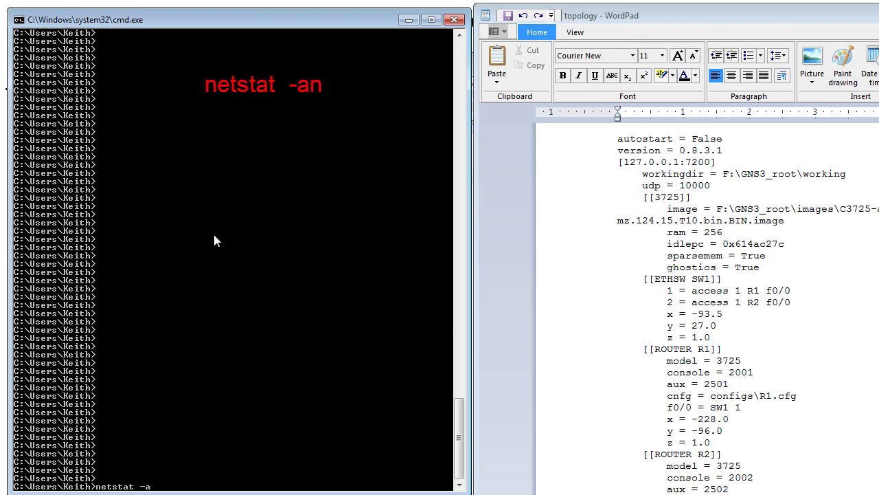
{"action": "key", "text": "BackSpace"}
{"action": "key", "text": "BackSpace"}
{"action": "type", "text": "/?"}
{"action": "key", "text": "Return"}
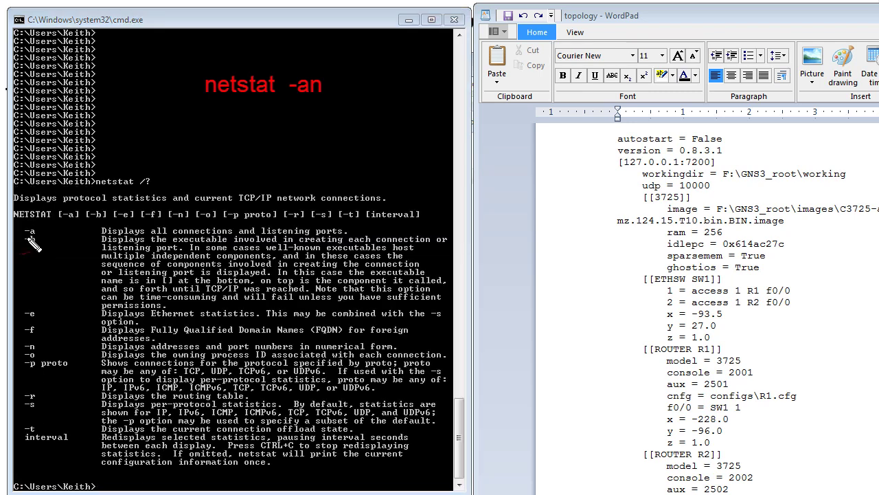
Circle the -a and -n options in the help, then run netstat -an.
{"action": "mouse_move", "coordinate": [41, 238]}
{"action": "left_mouse_down"}
{"action": "mouse_move", "coordinate": [16, 232]}
{"action": "mouse_move", "coordinate": [43, 253]}
{"action": "left_mouse_up"}
{"action": "mouse_move", "coordinate": [29, 354]}
{"action": "left_mouse_down"}
{"action": "mouse_move", "coordinate": [19, 344]}
{"action": "mouse_move", "coordinate": [44, 356]}
{"action": "left_mouse_up"}
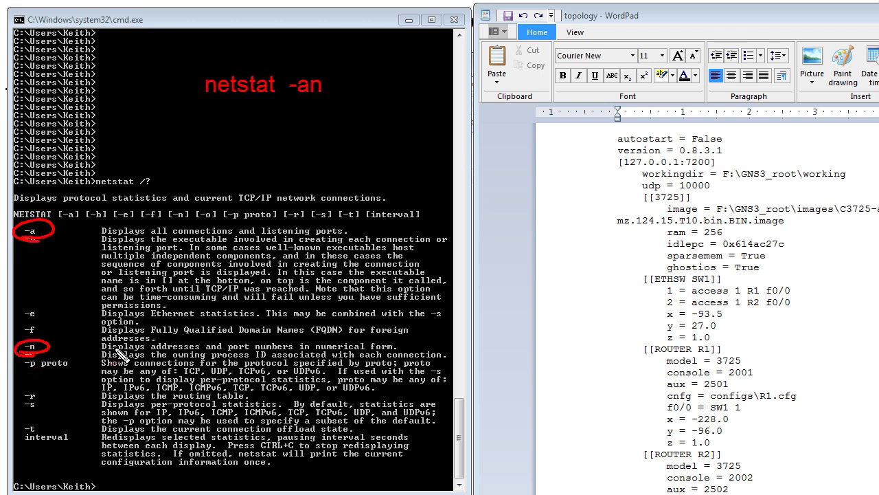
{"action": "key", "text": "Escape"}
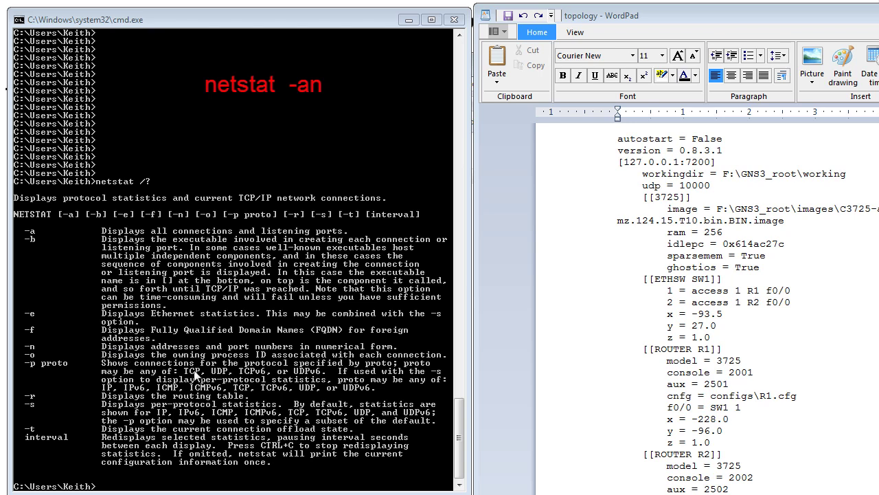
{"action": "type", "text": "netstat -an"}
{"action": "key", "text": "Return"}
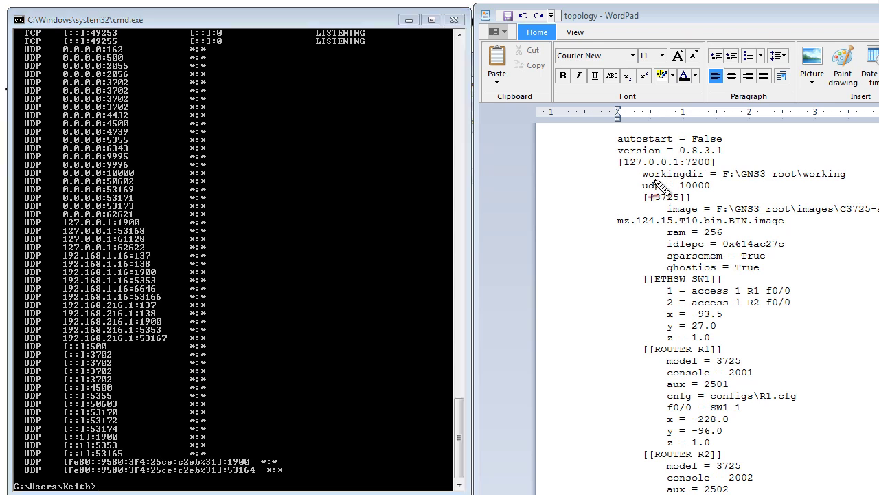
{"action": "mouse_move", "coordinate": [700, 157]}
{"action": "left_mouse_down"}
{"action": "mouse_move", "coordinate": [716, 172]}
{"action": "mouse_move", "coordinate": [714, 162]}
{"action": "left_mouse_up"}
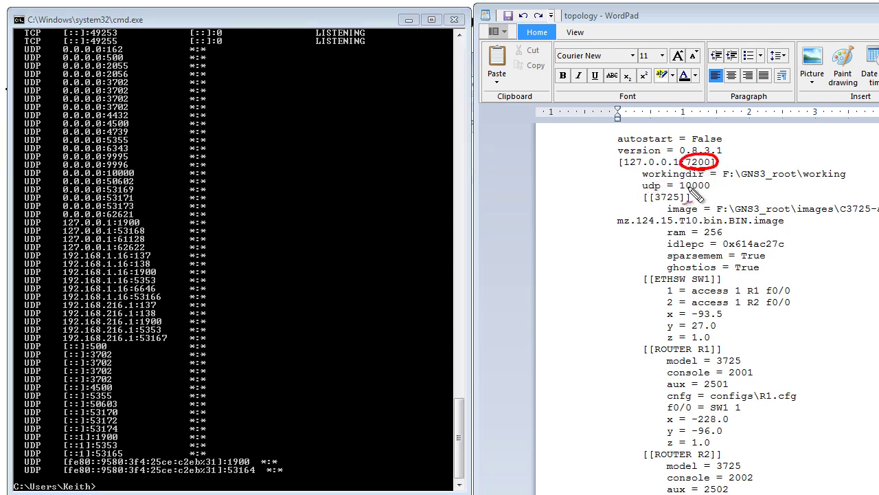
{"action": "mouse_move", "coordinate": [687, 197]}
{"action": "left_mouse_down"}
{"action": "mouse_move", "coordinate": [719, 187]}
{"action": "mouse_move", "coordinate": [708, 196]}
{"action": "left_mouse_up"}
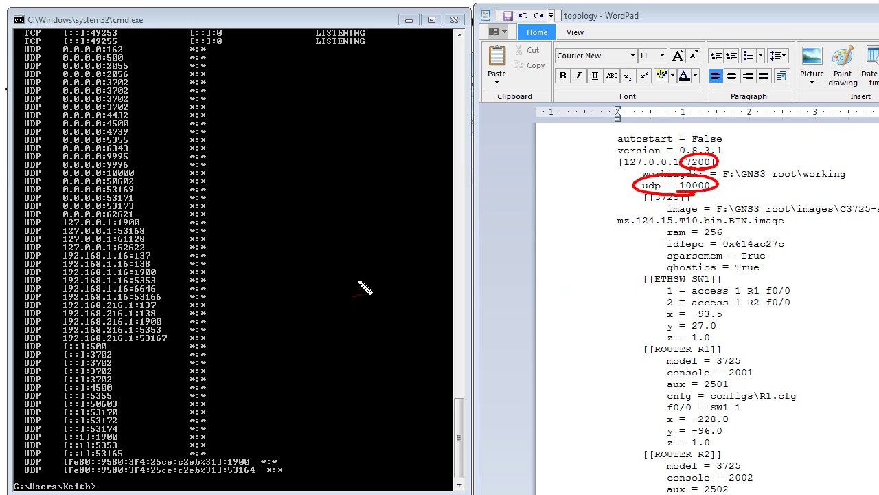
{"action": "key", "text": "Escape"}
{"action": "scroll", "coordinate": [302, 237], "scroll_direction": "up", "scroll_amount": 20}
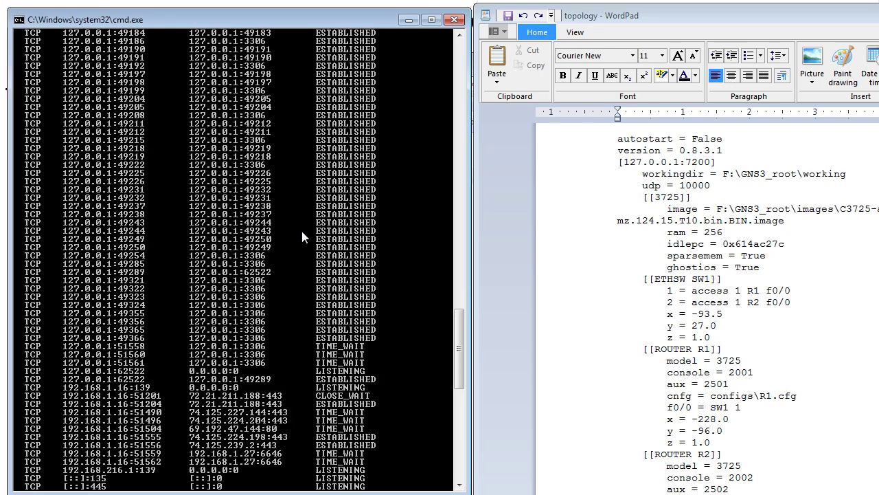
Scroll through the netstat output and select the udp value 10000 in the topology file.
{"action": "scroll", "coordinate": [301, 228], "scroll_direction": "up", "scroll_amount": 20}
{"action": "scroll", "coordinate": [300, 230], "scroll_direction": "down", "scroll_amount": 14}
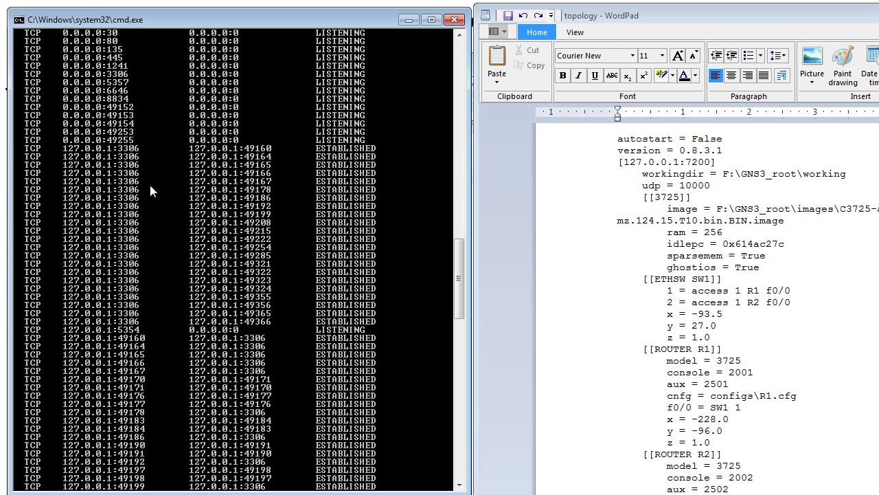
{"action": "scroll", "coordinate": [144, 184], "scroll_direction": "down", "scroll_amount": 8}
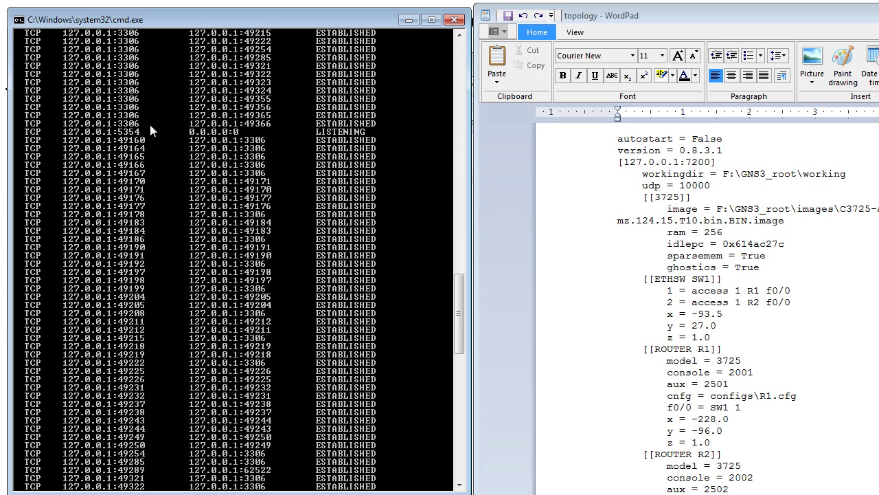
{"action": "scroll", "coordinate": [138, 158], "scroll_direction": "down", "scroll_amount": 10}
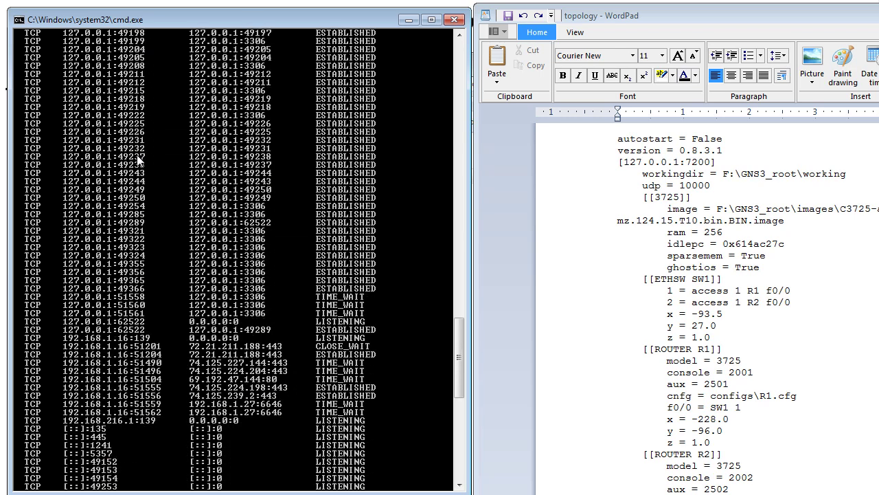
{"action": "scroll", "coordinate": [137, 160], "scroll_direction": "down", "scroll_amount": 5}
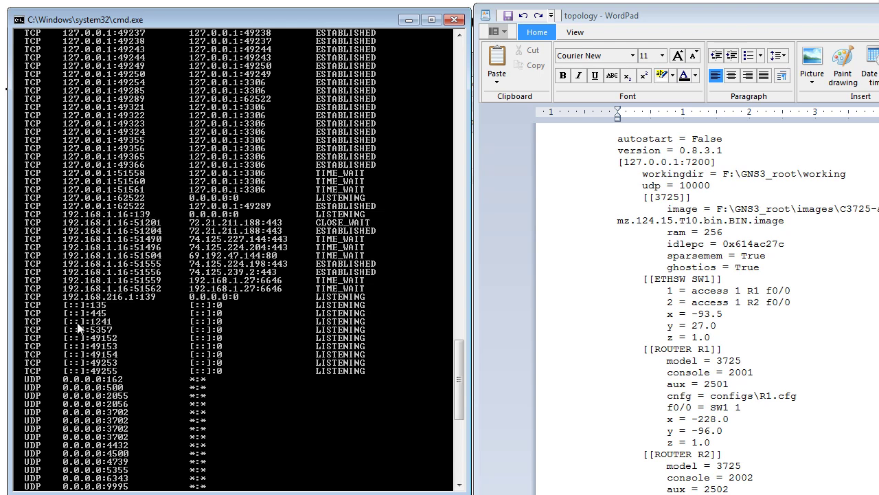
{"action": "scroll", "coordinate": [129, 331], "scroll_direction": "down", "scroll_amount": 4}
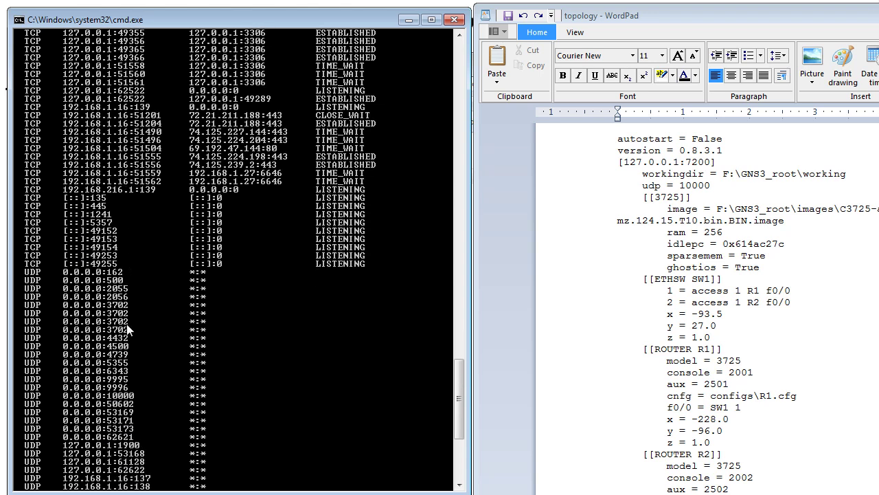
{"action": "double_click", "coordinate": [694, 185]}
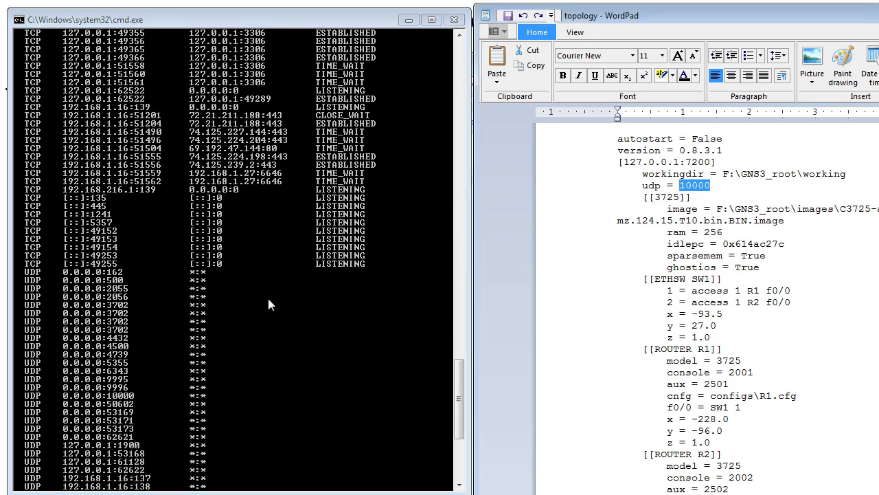
{"action": "scroll", "coordinate": [128, 307], "scroll_direction": "down", "scroll_amount": 1}
{"action": "scroll", "coordinate": [129, 308], "scroll_direction": "down", "scroll_amount": 4}
Mark the UDP 0.0.0.0:10000 row in the netstat output to show the port is taken.
{"action": "left_click", "coordinate": [118, 334]}
{"action": "scroll", "coordinate": [135, 338], "scroll_direction": "down", "scroll_amount": 2}
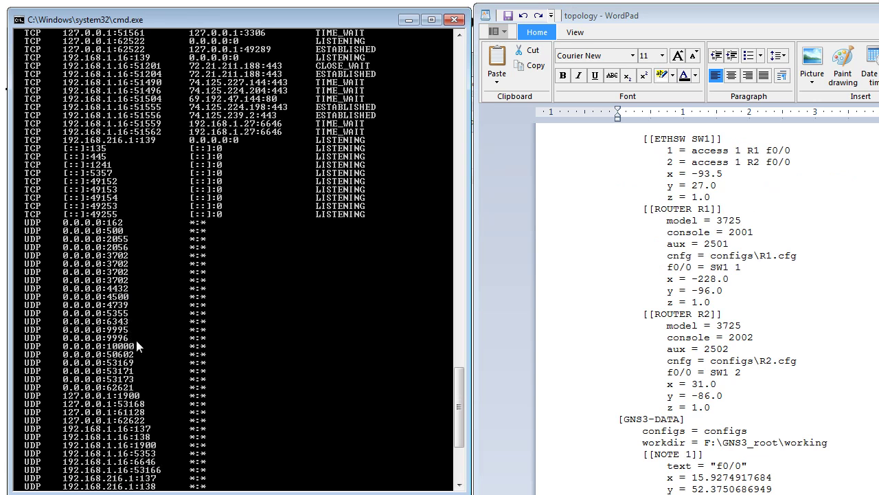
{"action": "right_click", "coordinate": [138, 344]}
{"action": "left_click", "coordinate": [172, 357]}
{"action": "left_click_drag", "start_coordinate": [151, 346], "coordinate": [20, 348]}
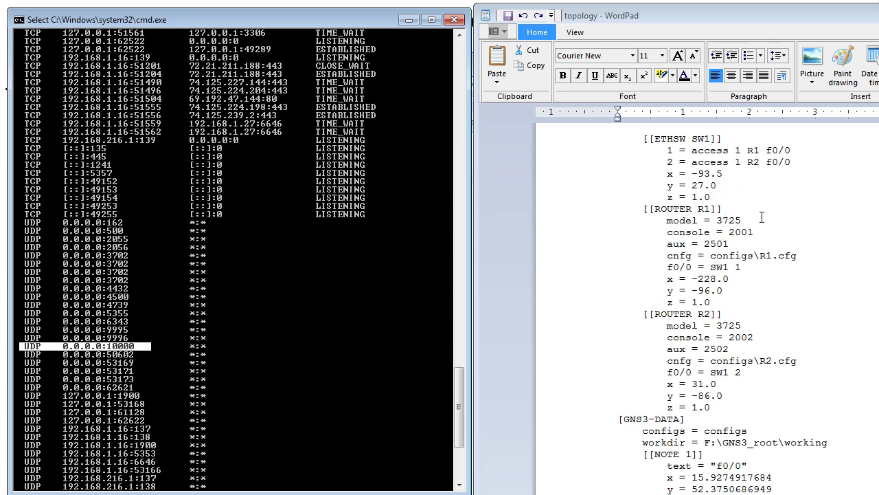
{"action": "key", "text": "F3"}
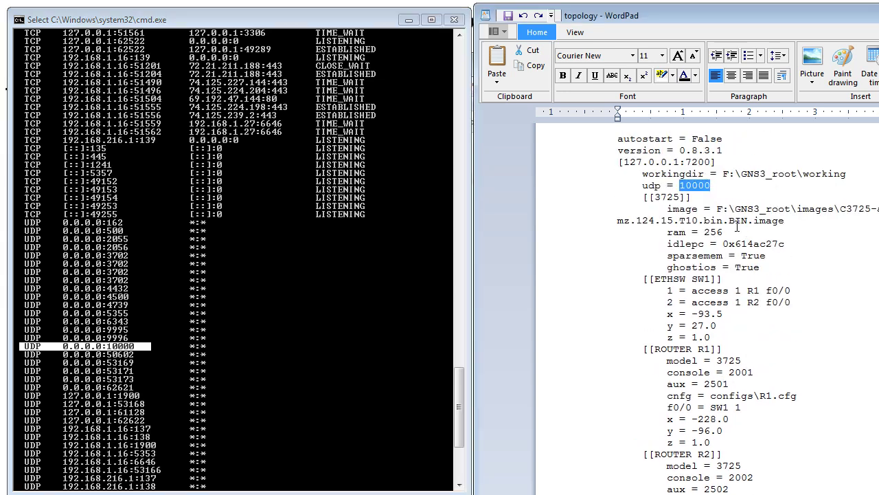
Change the topology file's udp = 10000 value to 10001.
{"action": "left_click", "coordinate": [705, 184]}
{"action": "left_click_drag", "start_coordinate": [705, 185], "coordinate": [714, 185]}
{"action": "type", "text": "1"}
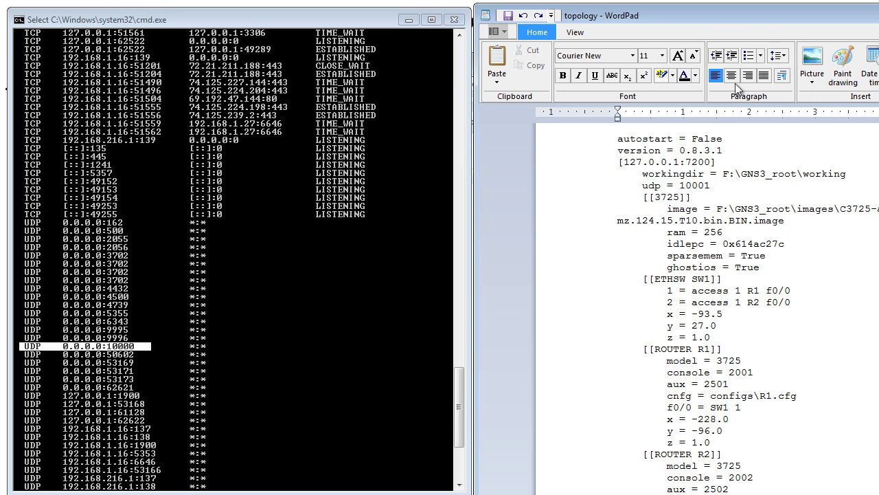
{"action": "left_click_drag", "start_coordinate": [723, 23], "coordinate": [653, 62]}
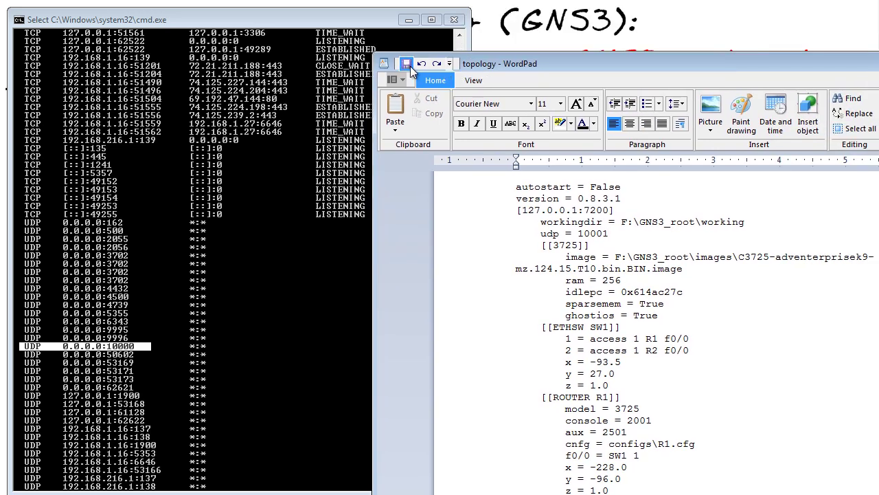
{"action": "scroll", "coordinate": [653, 55], "scroll_direction": "down", "scroll_amount": 1}
Close the edited topology file and launch it from the test1 folder in GNS3.
{"action": "left_click_drag", "start_coordinate": [572, 64], "coordinate": [409, 61]}
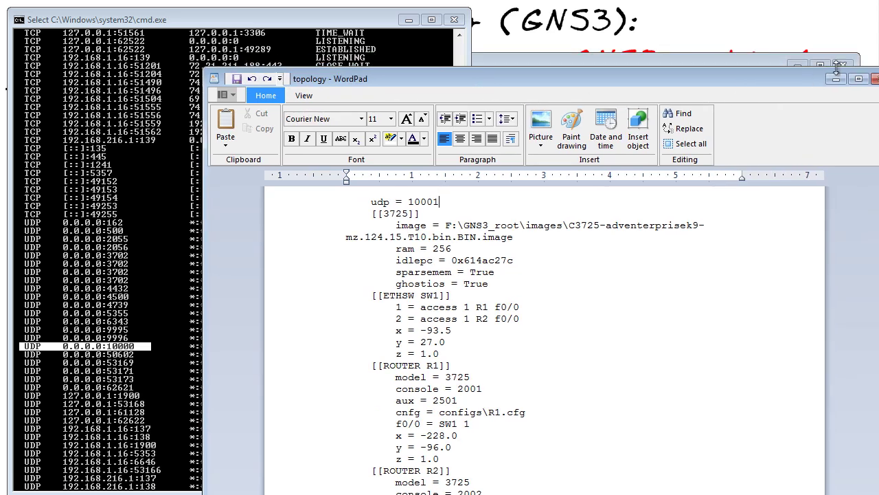
{"action": "left_click", "coordinate": [837, 64]}
{"action": "left_click", "coordinate": [607, 218]}
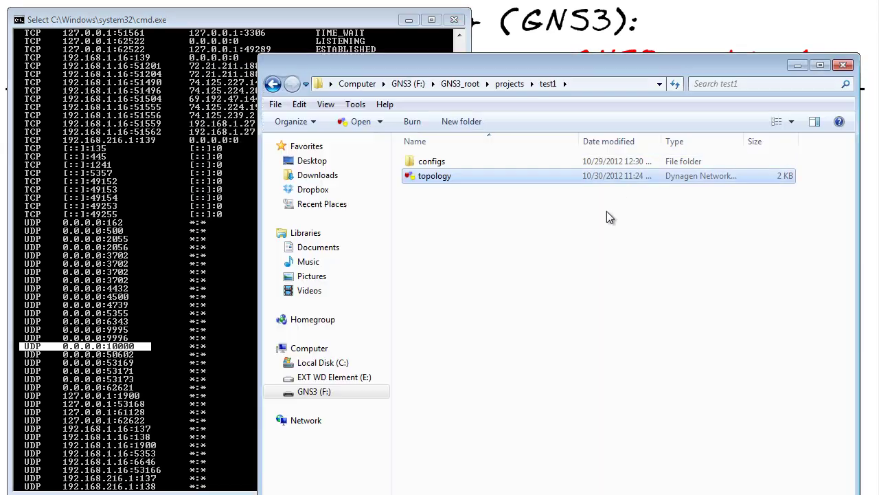
{"action": "double_click", "coordinate": [433, 175]}
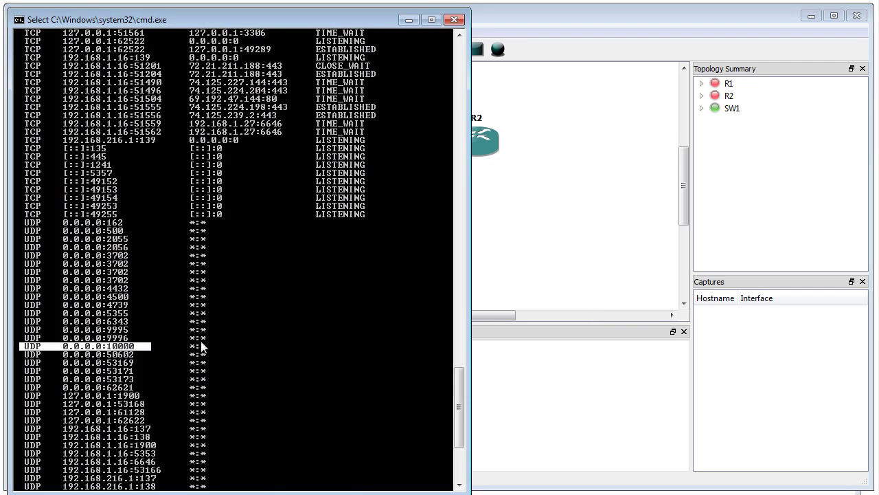
Clear the old port 10000 highlight in the Command Prompt.
{"action": "left_click", "coordinate": [193, 322]}
Rerun netstat -an and highlight the new UDP listeners on ports 10001 through 10004.
{"action": "key", "text": "Escape"}
{"action": "key", "text": "Up"}
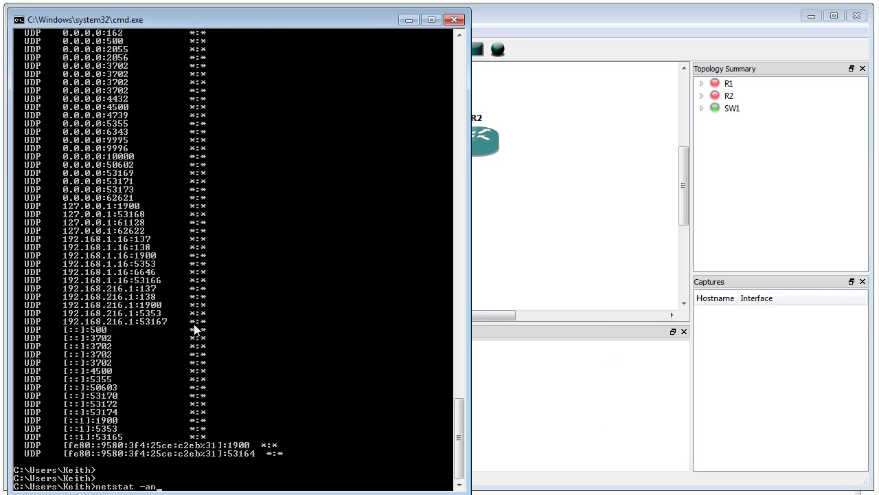
{"action": "key", "text": "Return"}
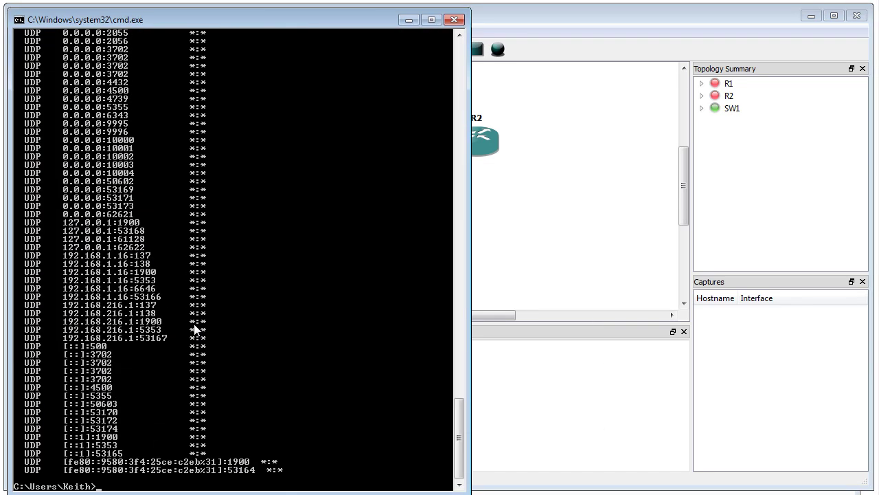
{"action": "right_click", "coordinate": [141, 148]}
{"action": "left_click", "coordinate": [174, 161]}
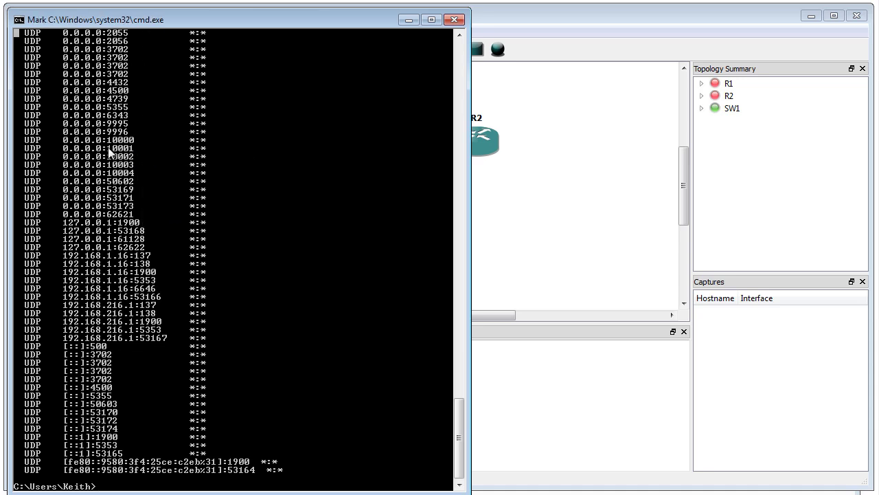
{"action": "left_click_drag", "start_coordinate": [60, 148], "coordinate": [158, 177]}
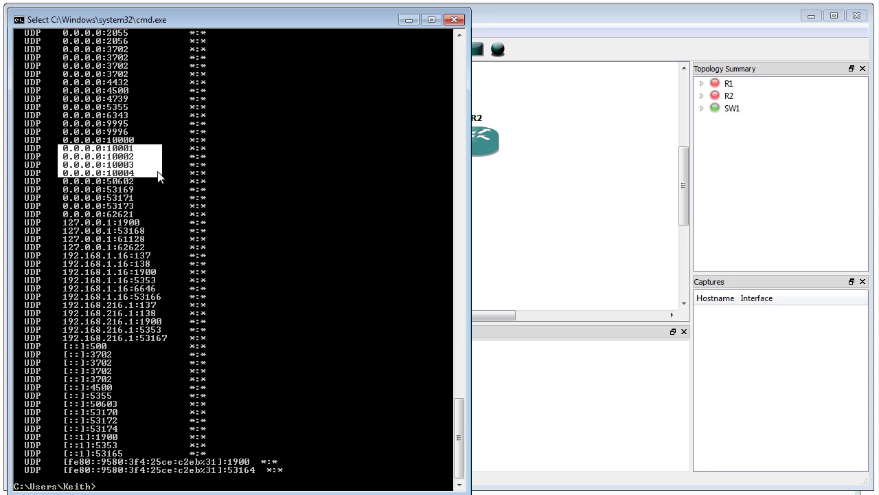
{"action": "left_click", "coordinate": [521, 202]}
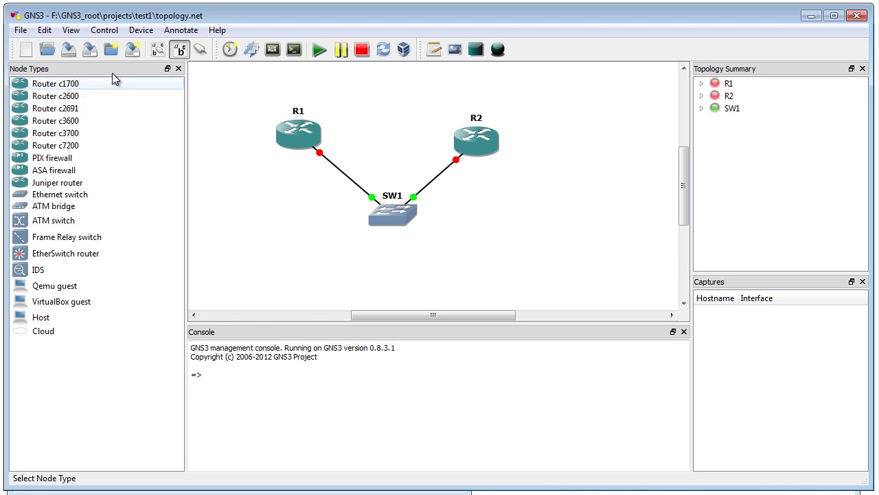
In GNS3's Dynamips preferences, step the Base UDP port to 10000 and back to 10001.
{"action": "left_click", "coordinate": [44, 31]}
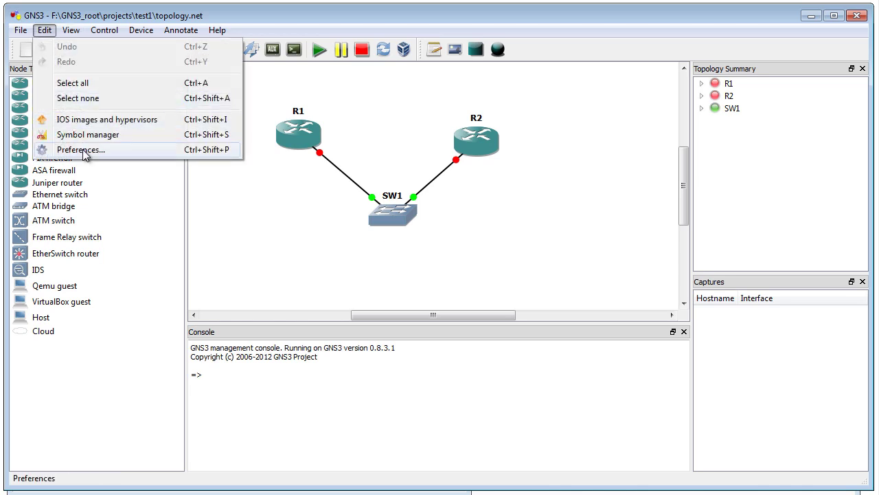
{"action": "left_click", "coordinate": [82, 151]}
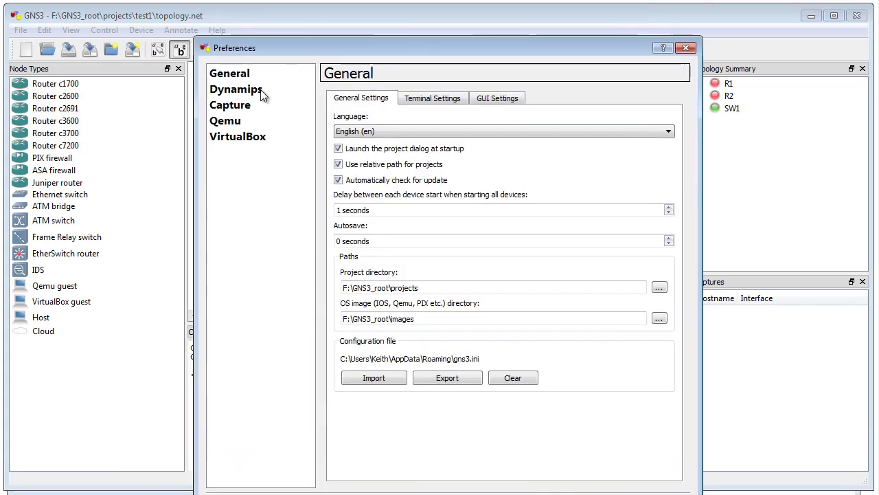
{"action": "left_click", "coordinate": [237, 90]}
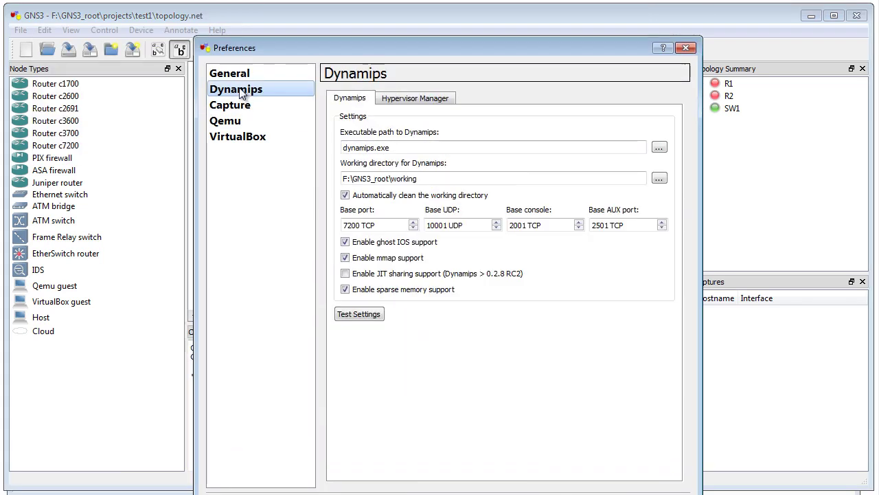
{"action": "left_click", "coordinate": [496, 229]}
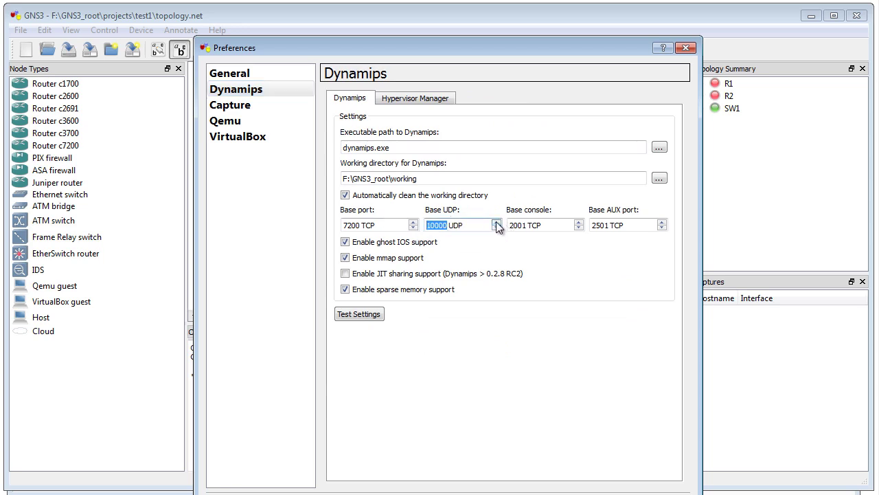
{"action": "left_click", "coordinate": [496, 222]}
{"action": "left_click_drag", "start_coordinate": [479, 47], "coordinate": [484, 21]}
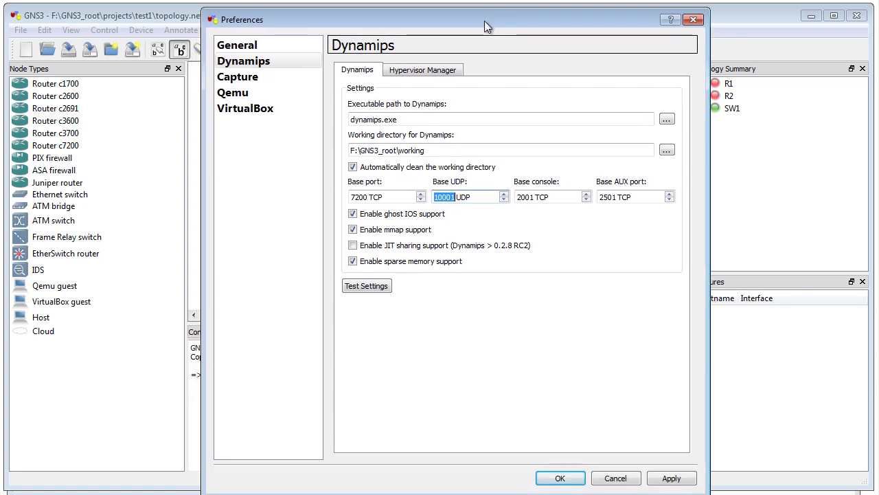